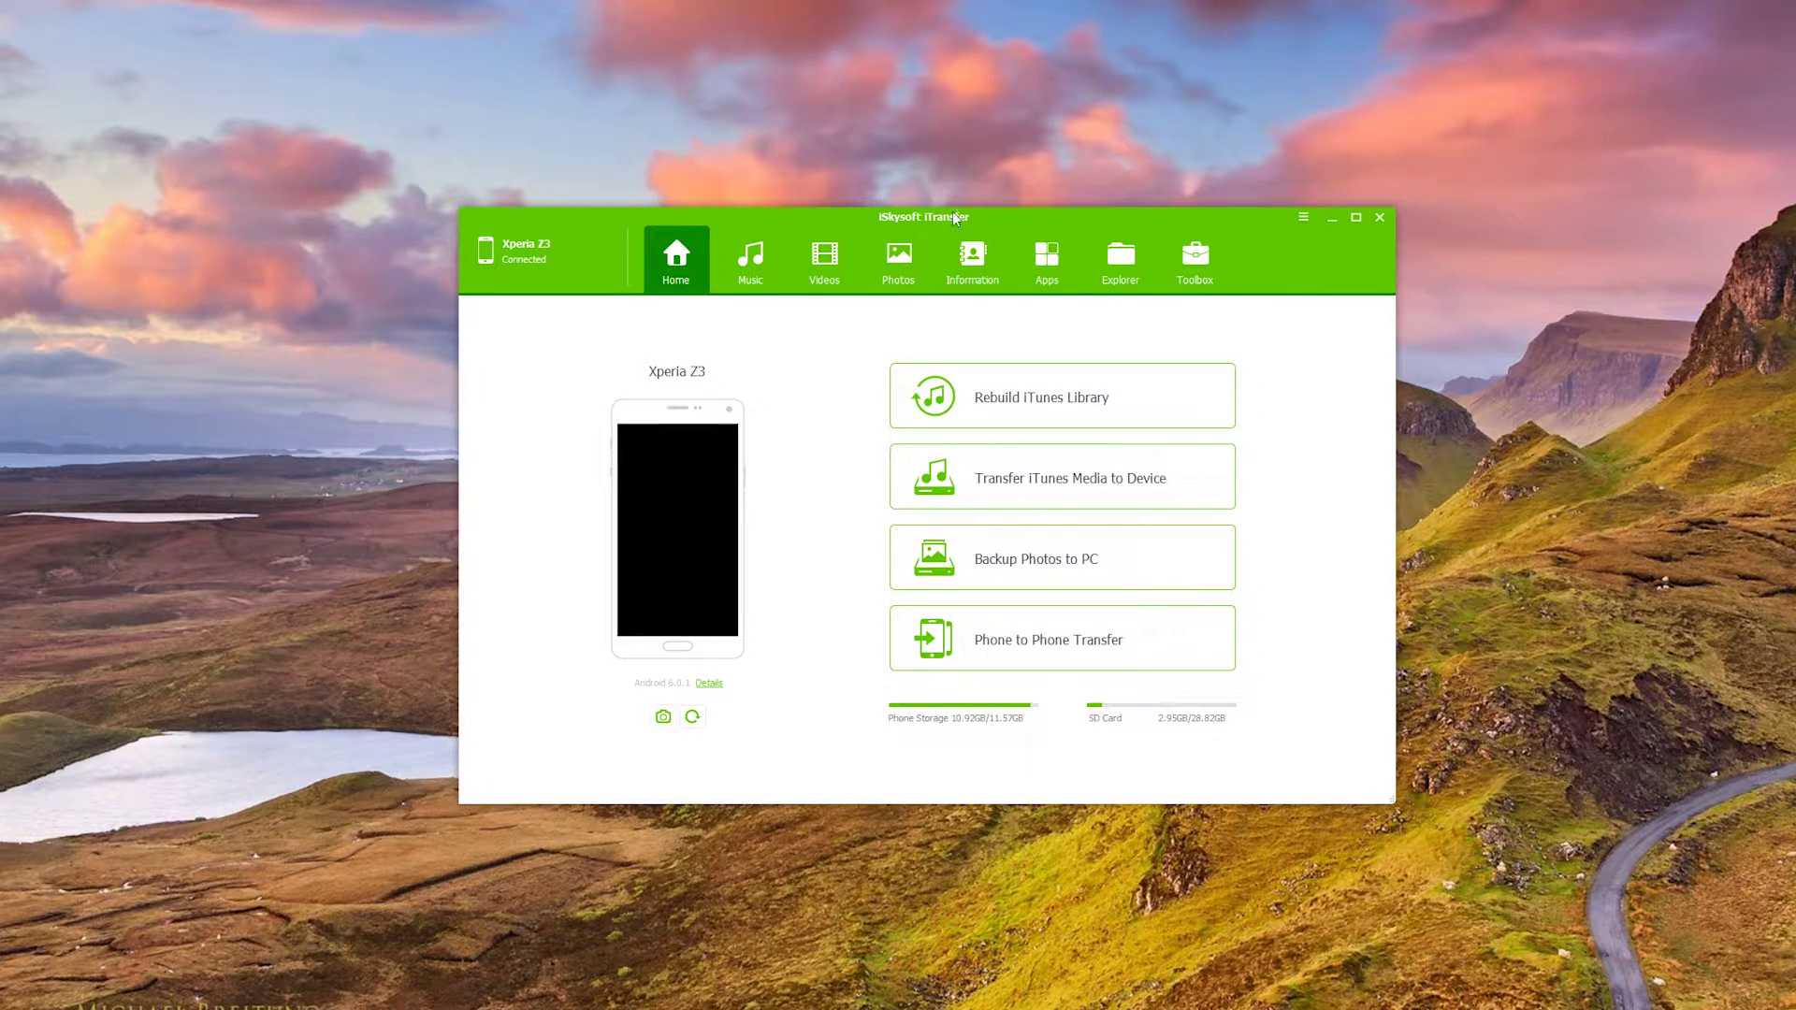
# - Move the iTransfer window up and to the left on the screen
pyautogui.moveTo(945, 214); pyautogui.dragTo(660, 103)
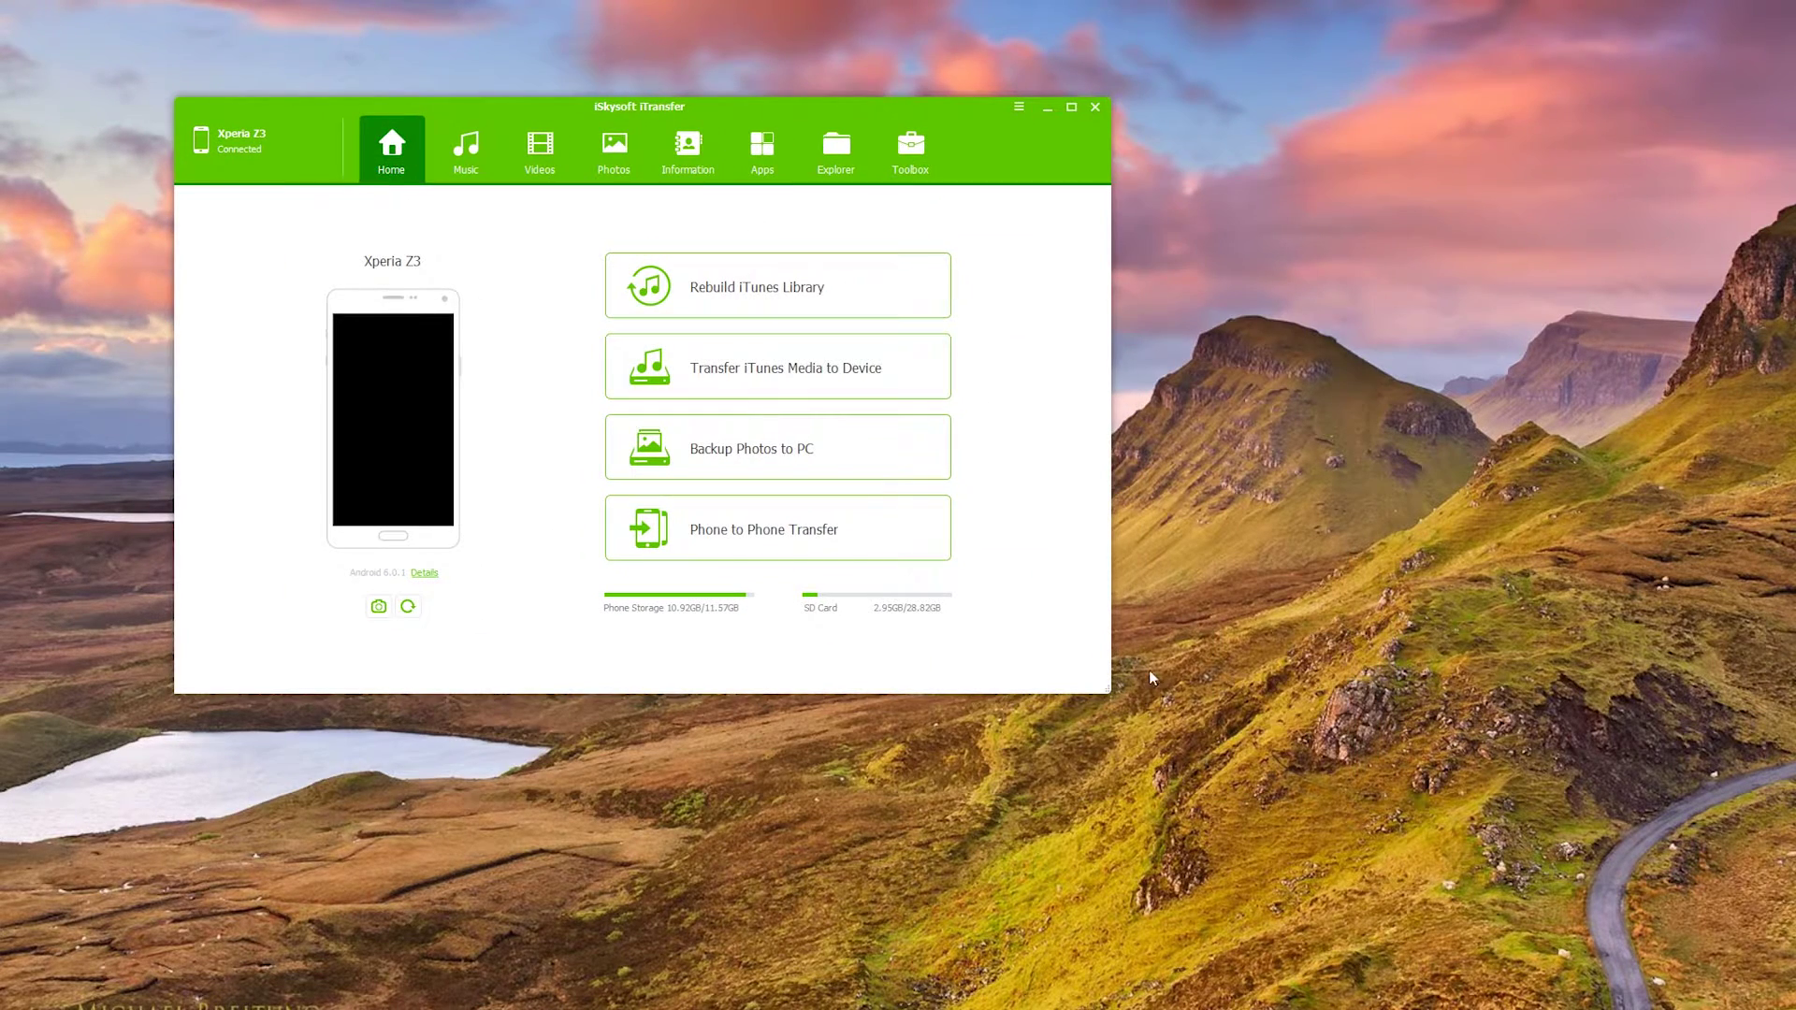
# - Enlarge and reposition the iTransfer window, then switch to the Toolbox page
pyautogui.moveTo(1111, 692)
pyautogui.mouseDown()
pyautogui.moveTo(1411, 802)
pyautogui.moveTo(1686, 1009)
pyautogui.mouseUp()
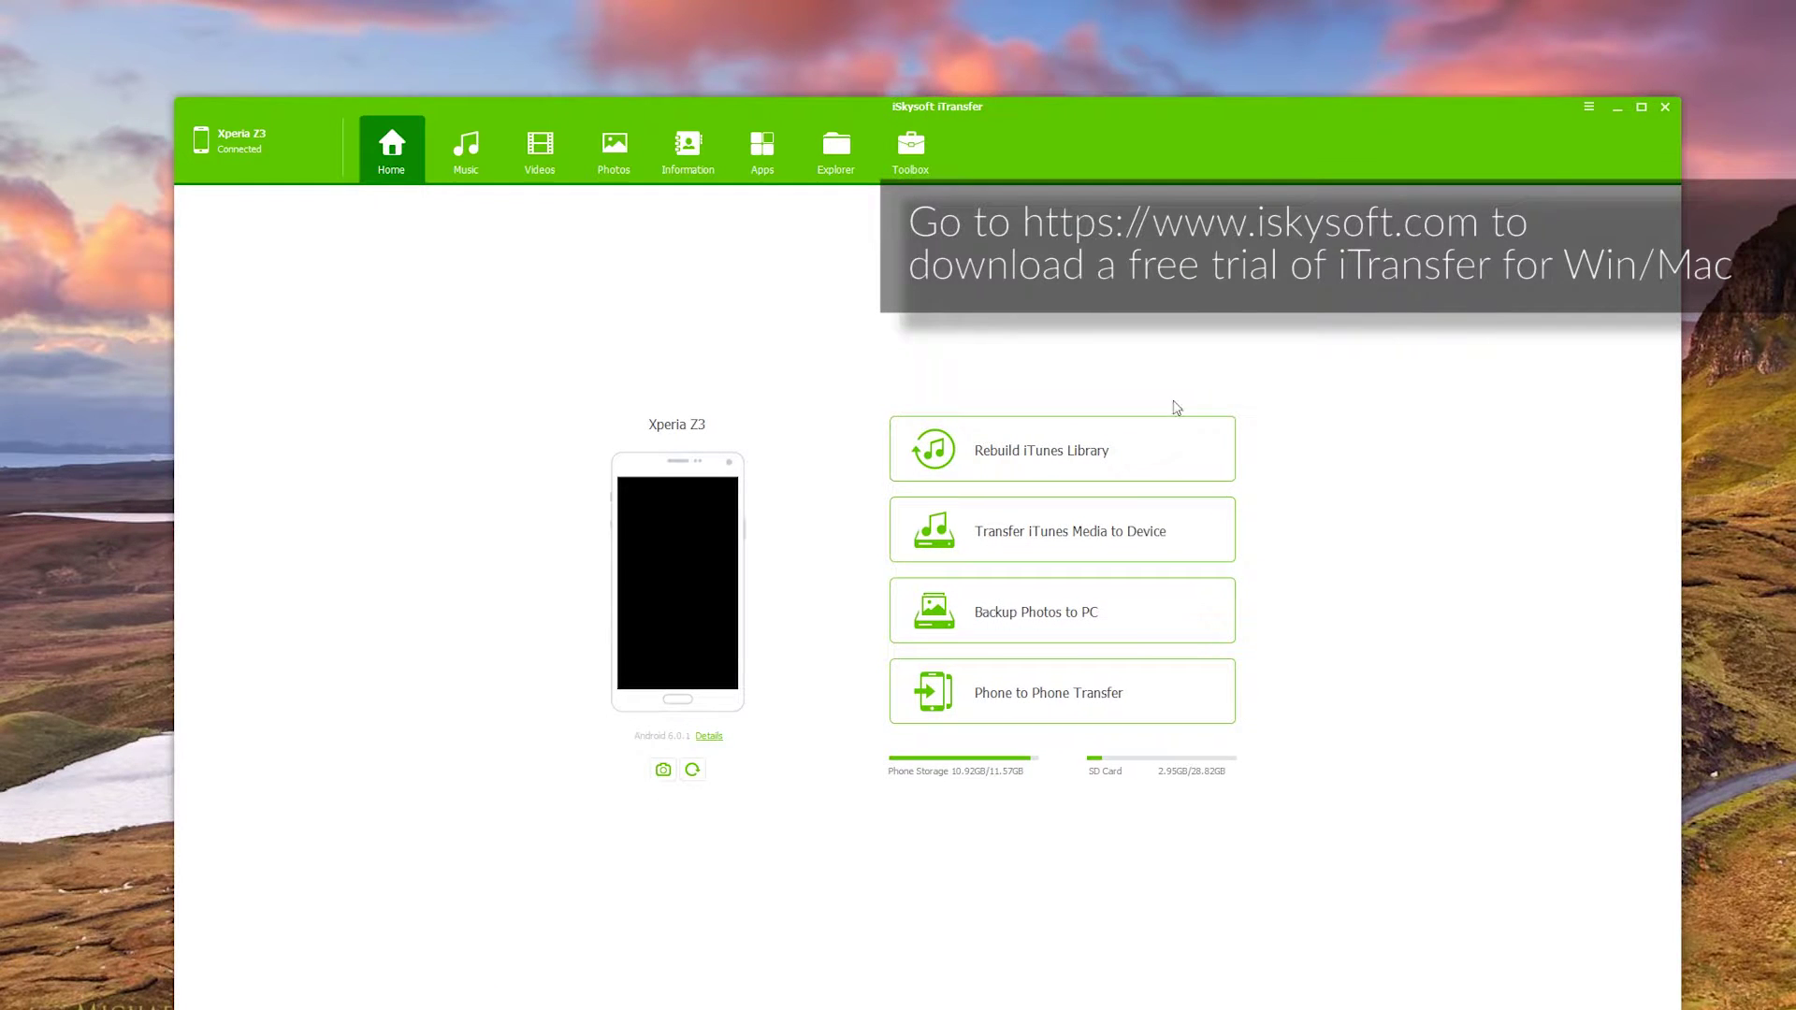
pyautogui.moveTo(907, 107); pyautogui.dragTo(872, 51)
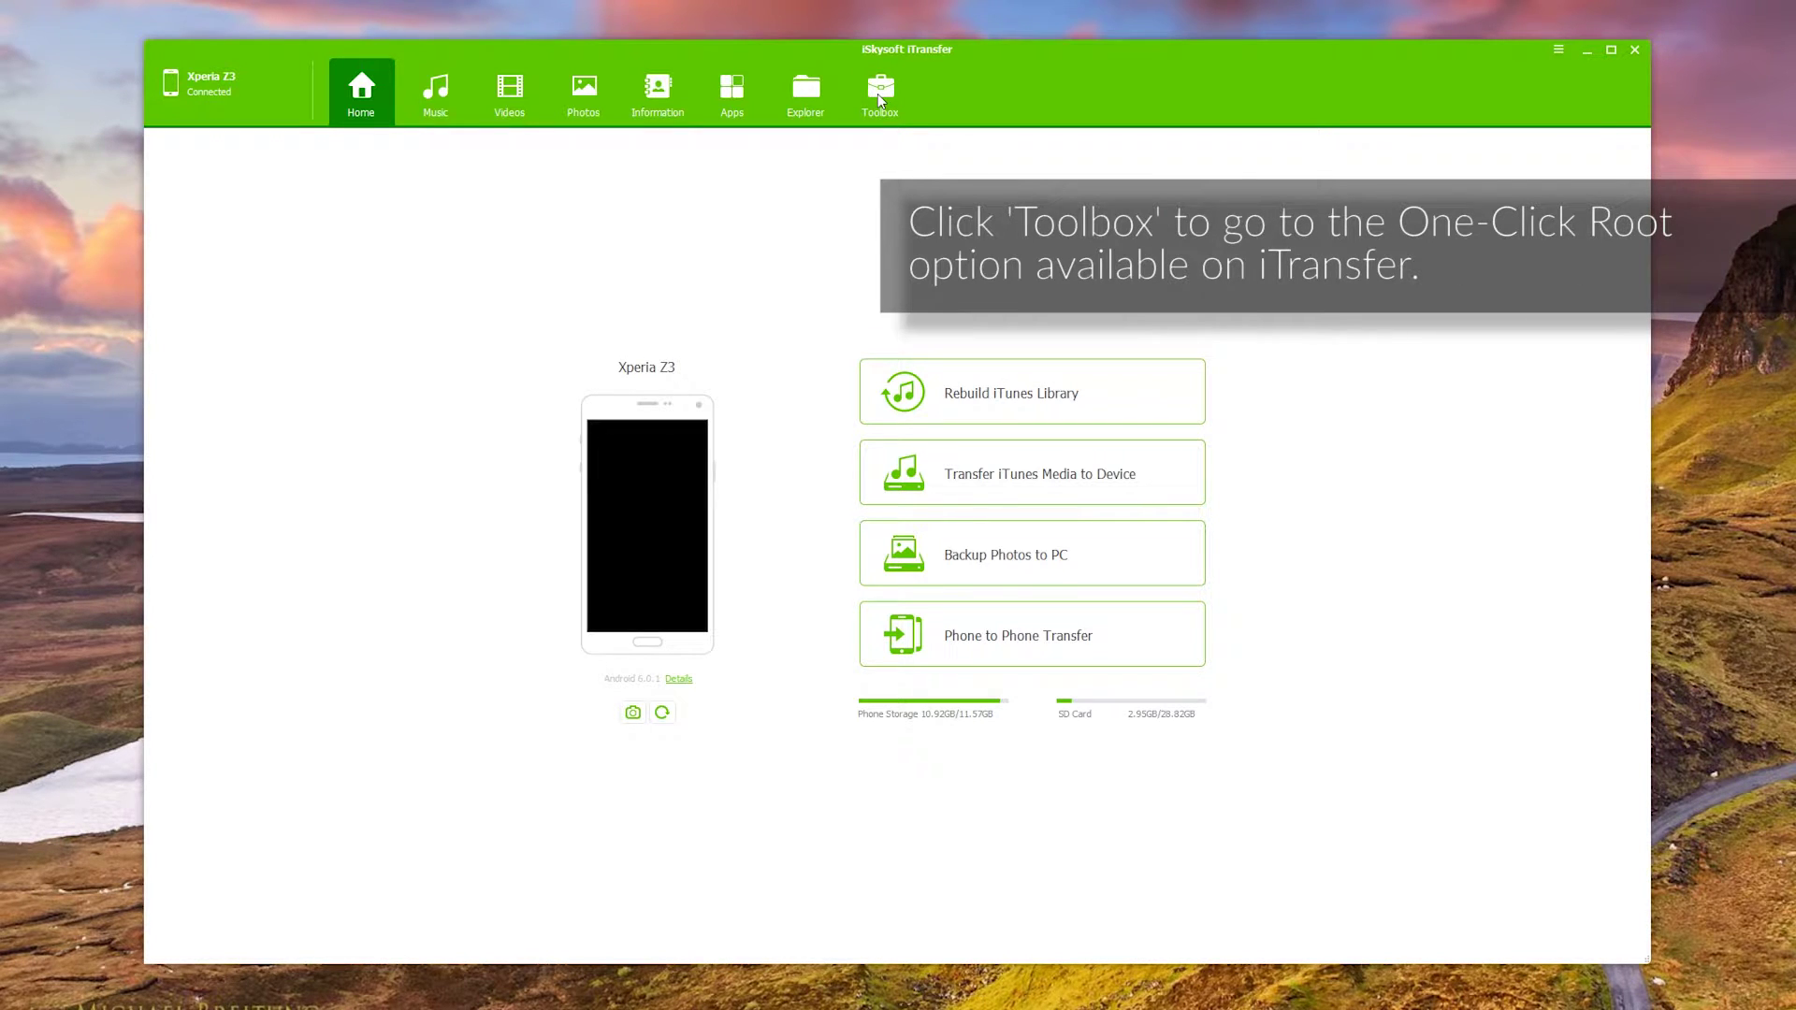
pyautogui.click(876, 95)
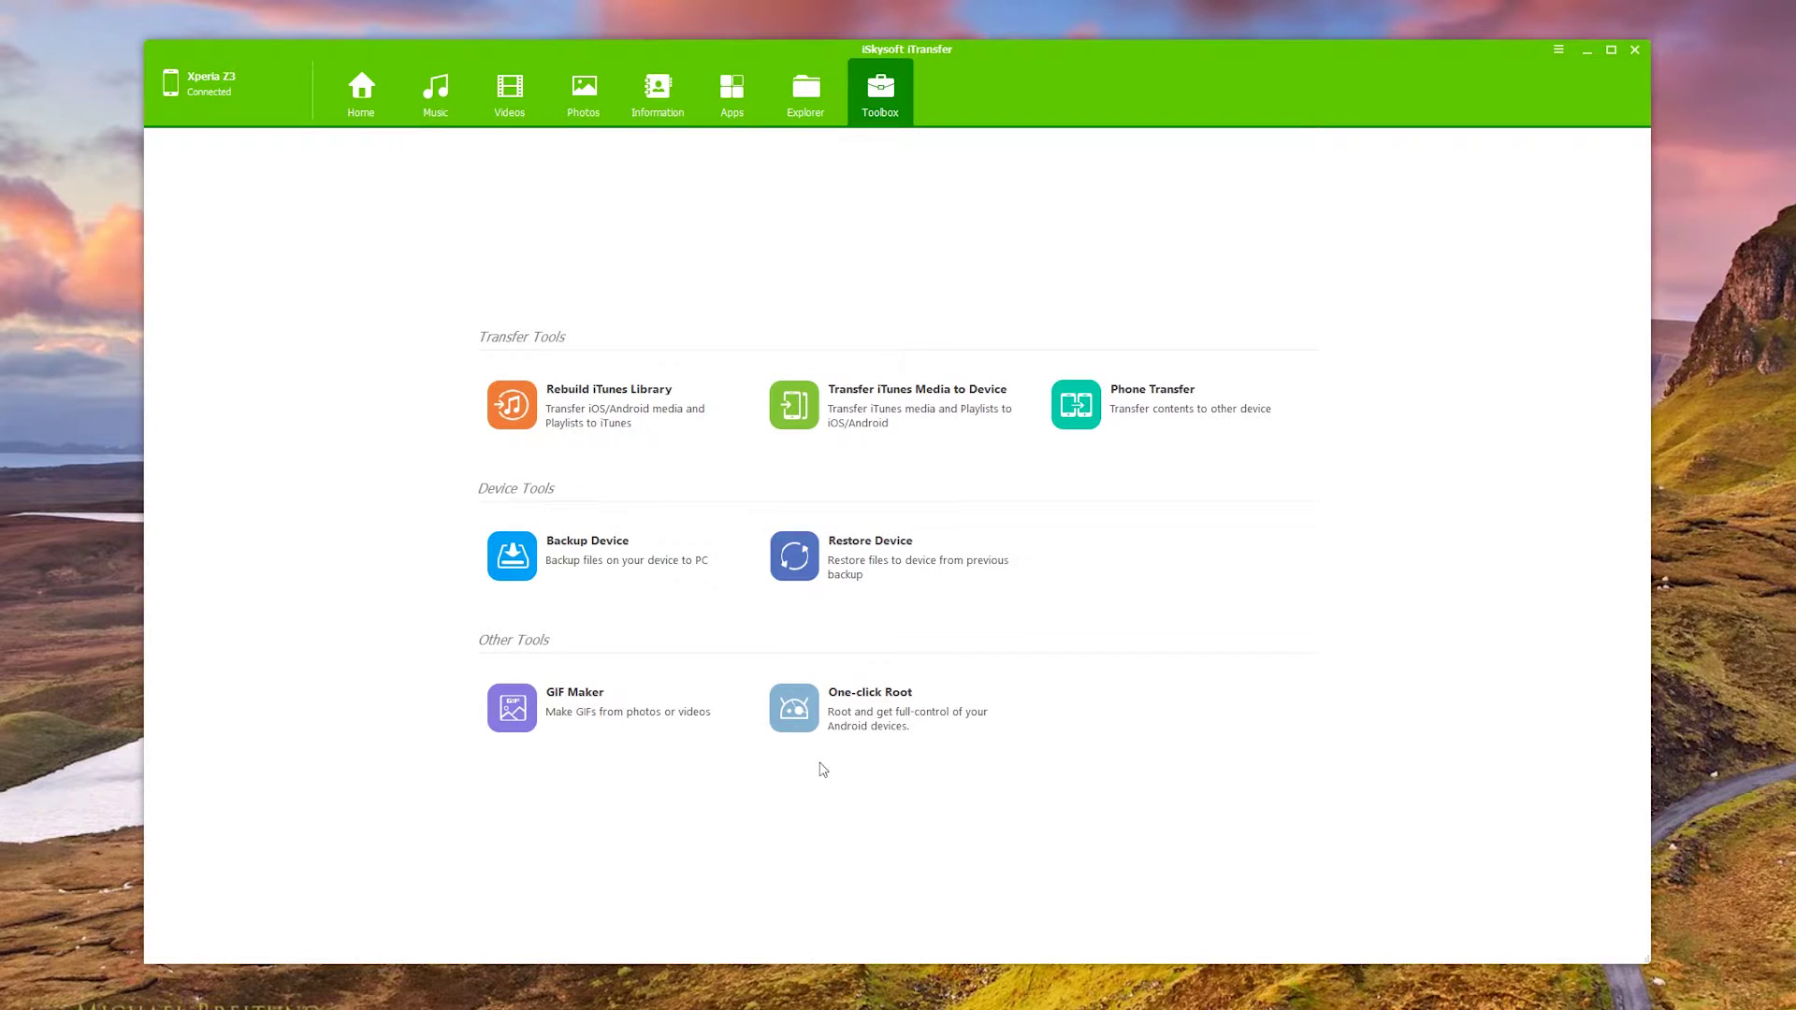
# - Start One-click Root for the Xperia Z3 from the Other Tools list
pyautogui.click(789, 703)
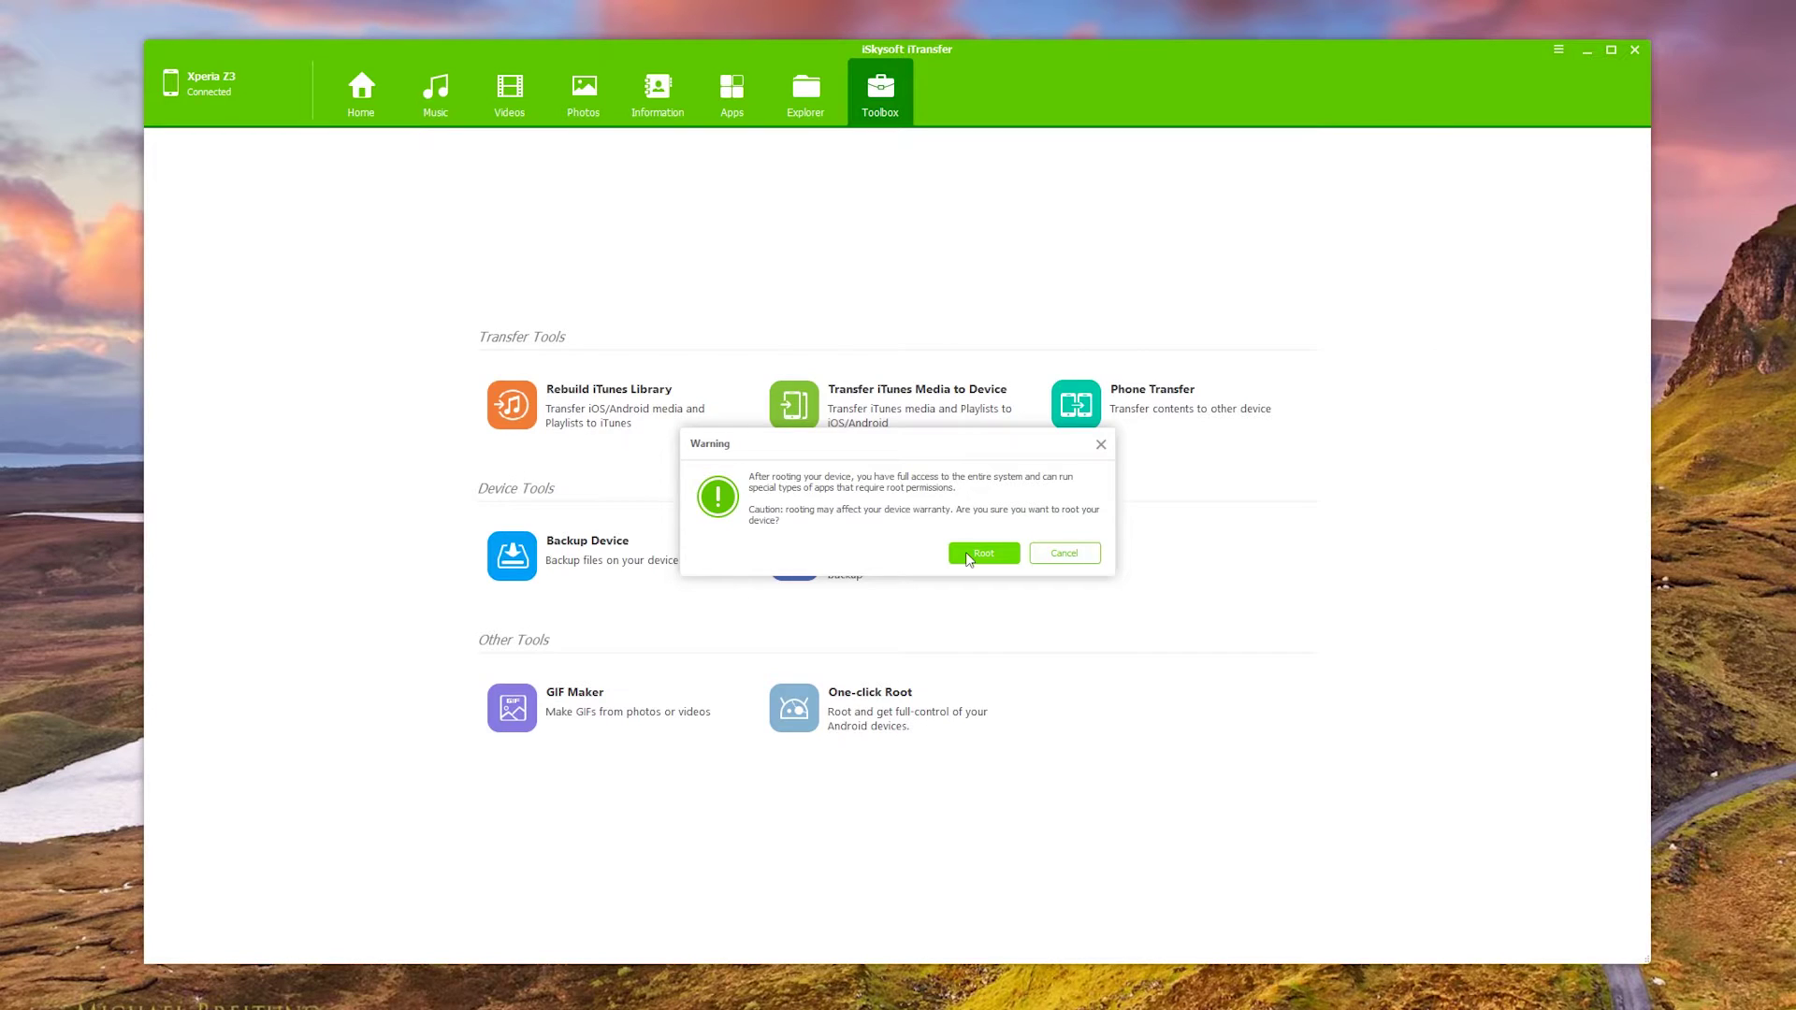
# - Confirm rooting the Xperia Z3 despite the warranty warning, starting Get Root Access
pyautogui.click(966, 561)
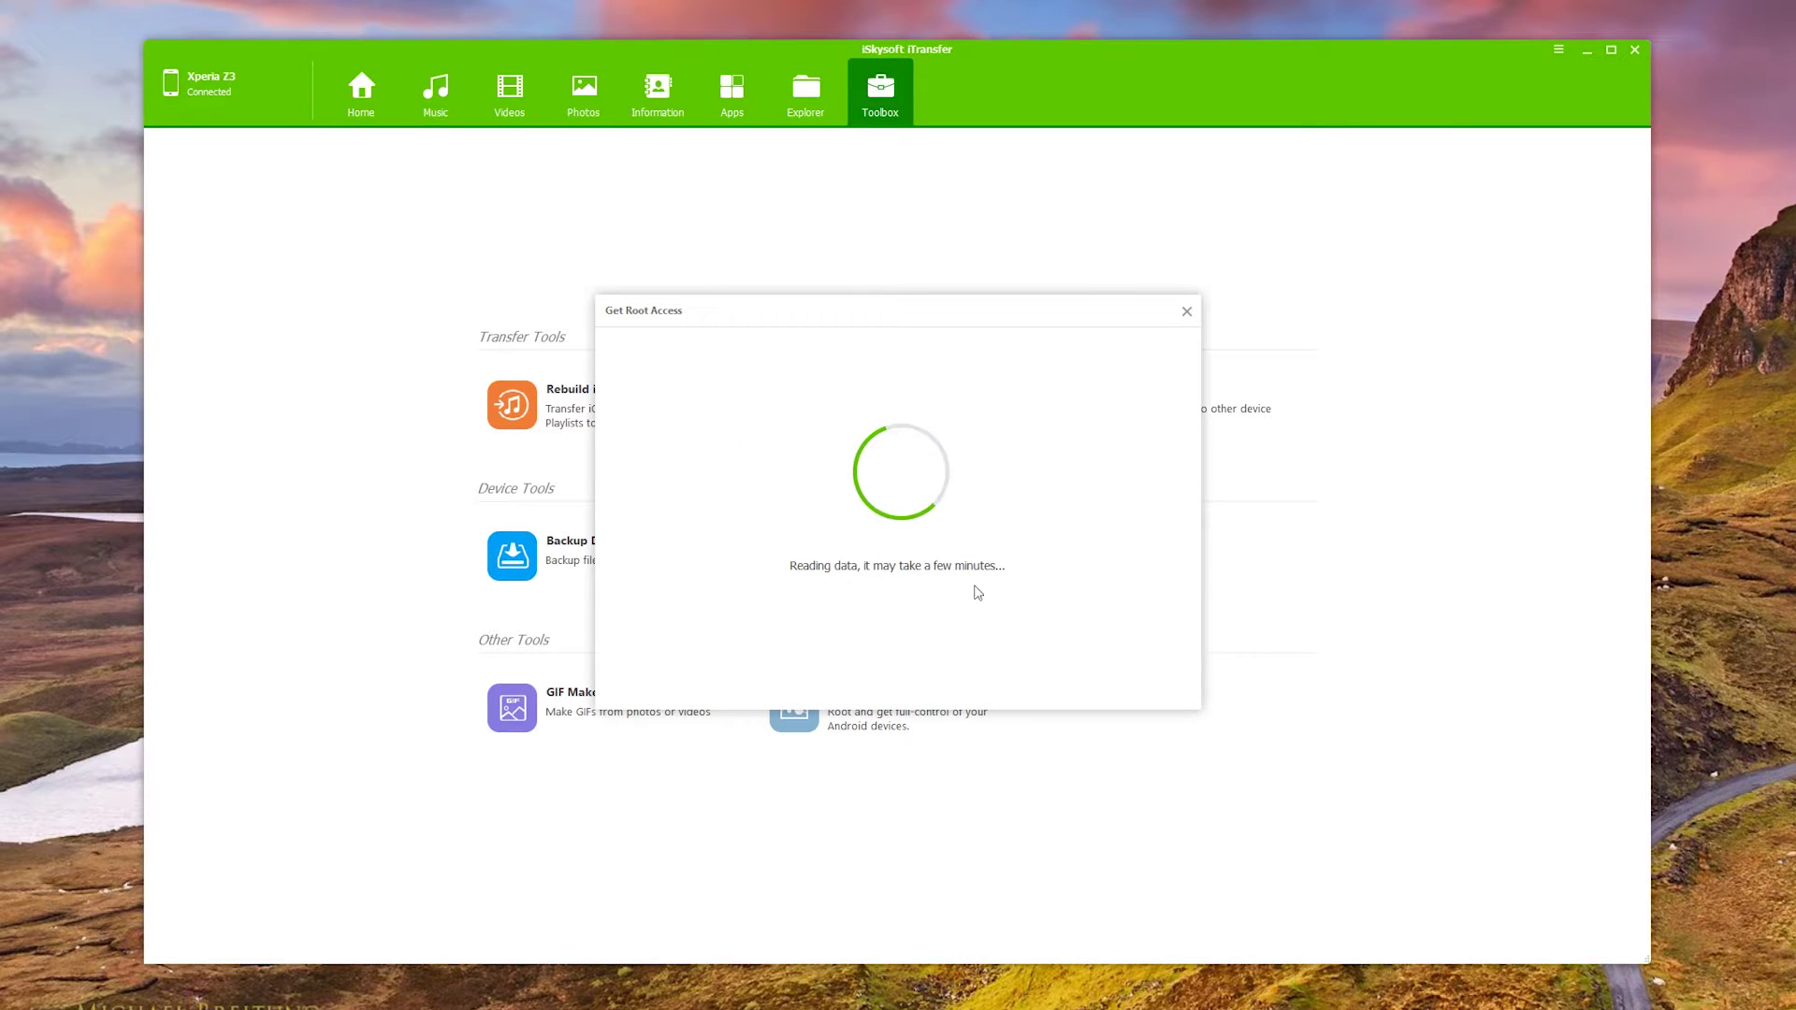